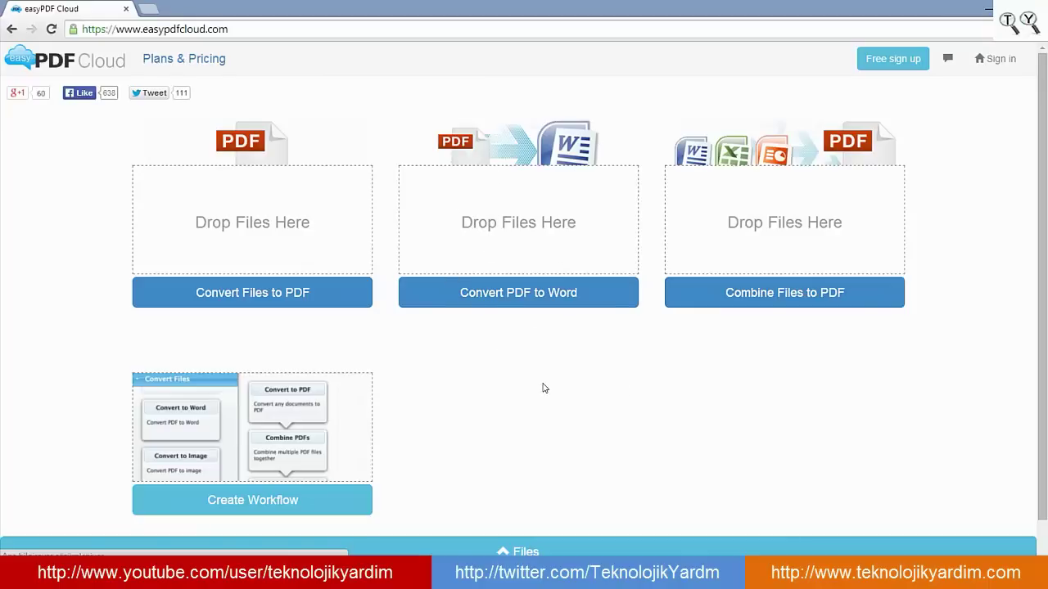
- Drop teknolojik yardim.pdf from the desktop onto Convert PDF to Word, yielding teknolojik yardim.doc (39.00 KB)
click(1004, 13)
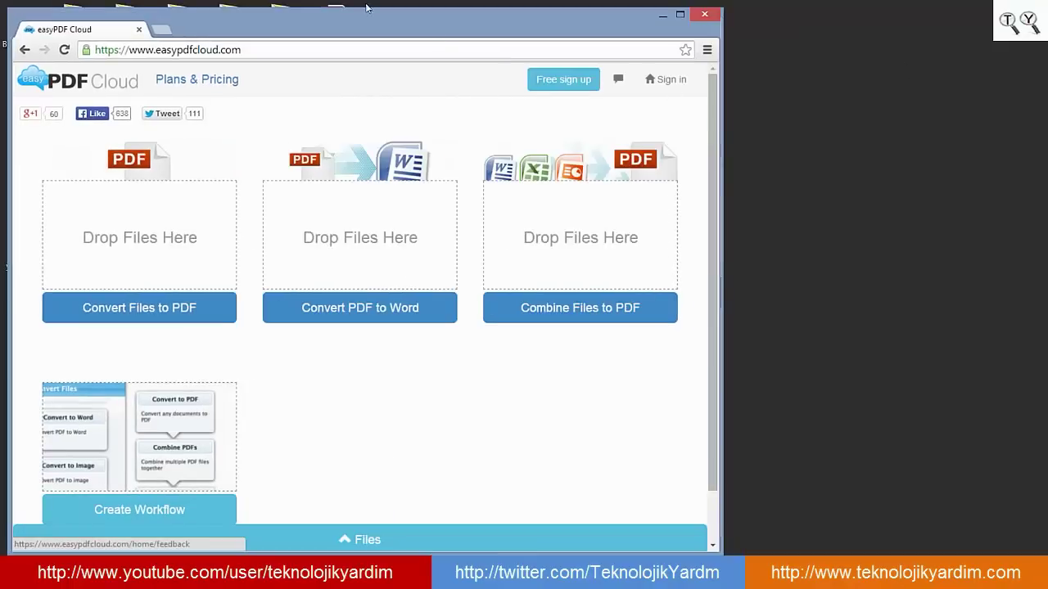
mouse_move(347, 15)
mouse_down()
mouse_move(531, 13)
mouse_move(534, 22)
mouse_up()
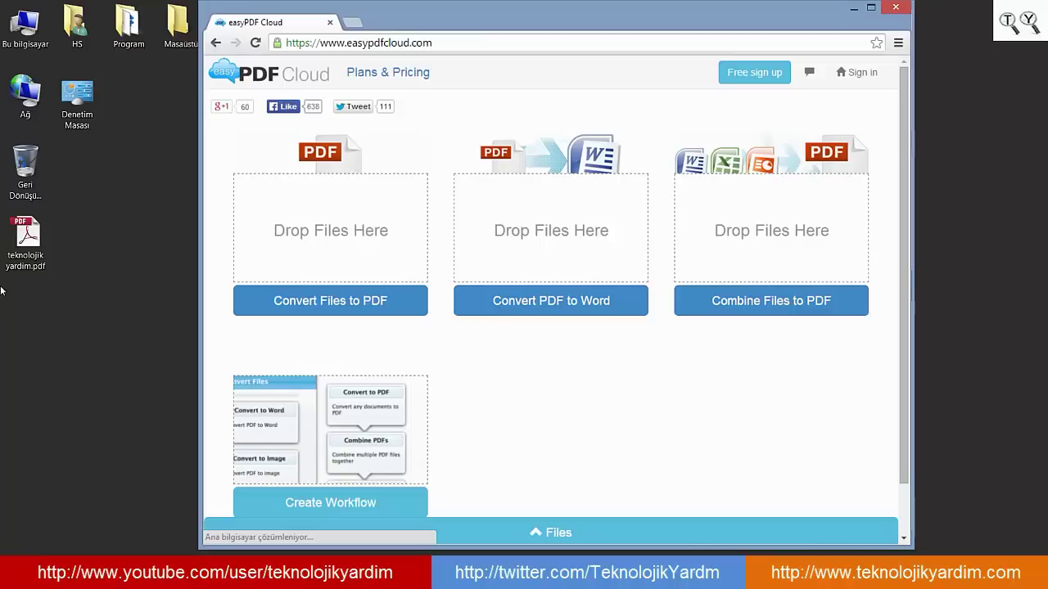
mouse_move(25, 237)
mouse_down()
mouse_move(36, 308)
mouse_move(555, 214)
mouse_up()
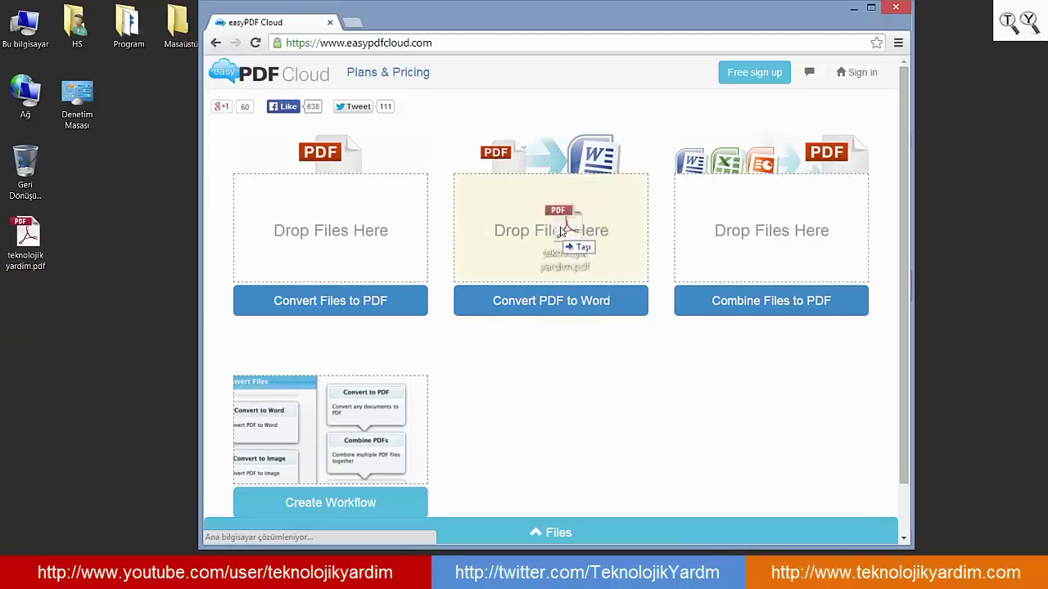
mouse_move(555, 215)
mouse_down()
mouse_move(577, 311)
mouse_move(543, 239)
mouse_up()
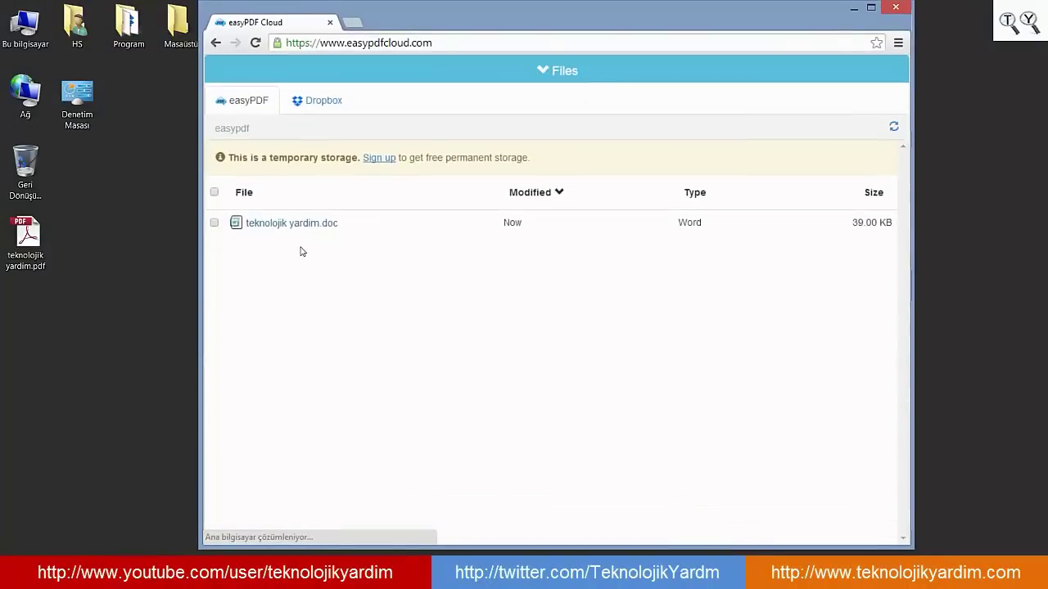
- Download teknolojik yardim.doc from the temporary easyPDF file list and open it in Word
click(314, 110)
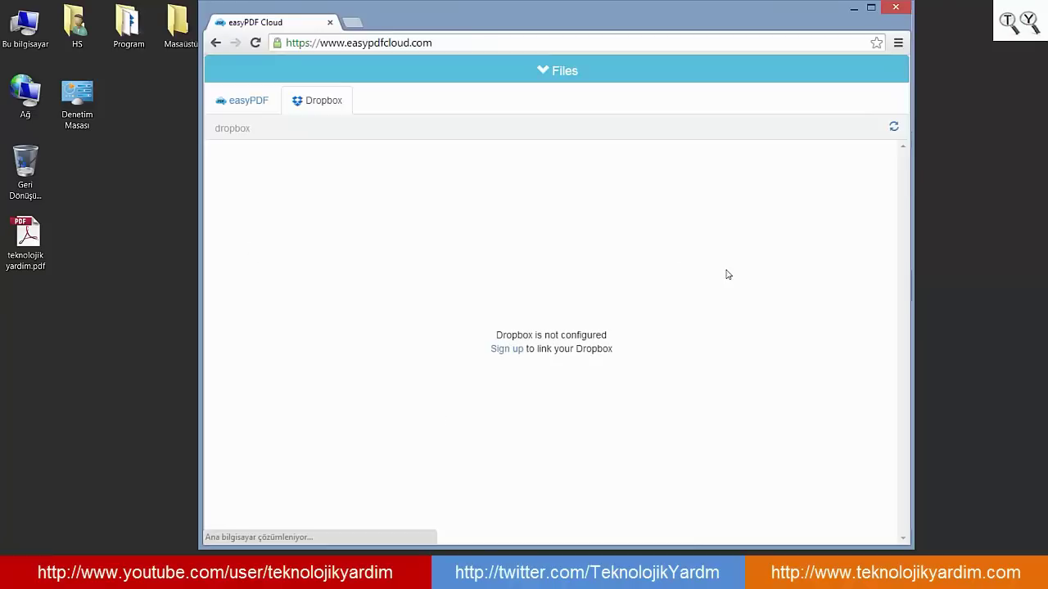
click(223, 106)
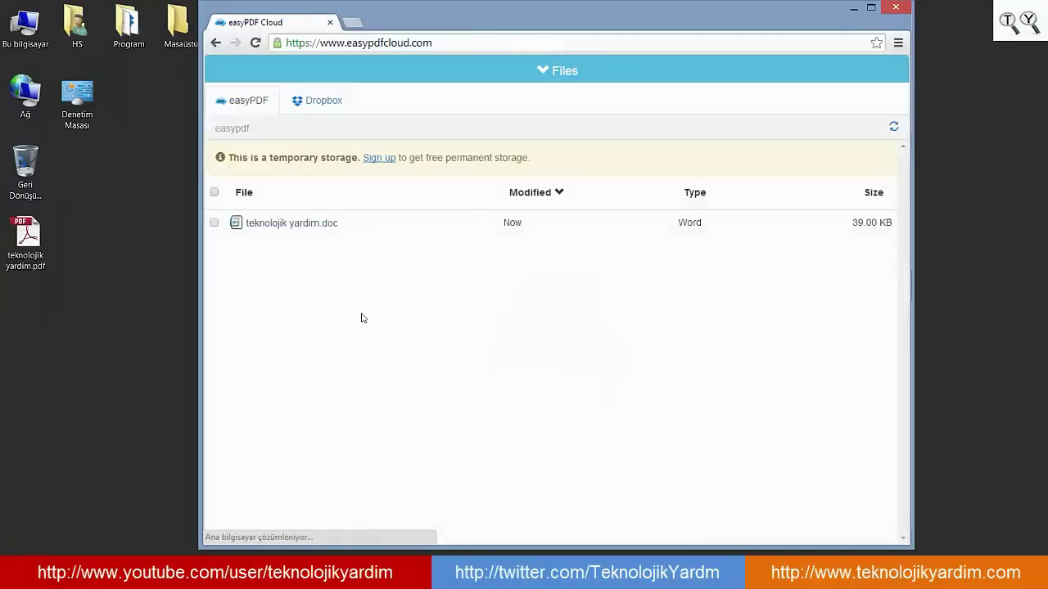
click(302, 228)
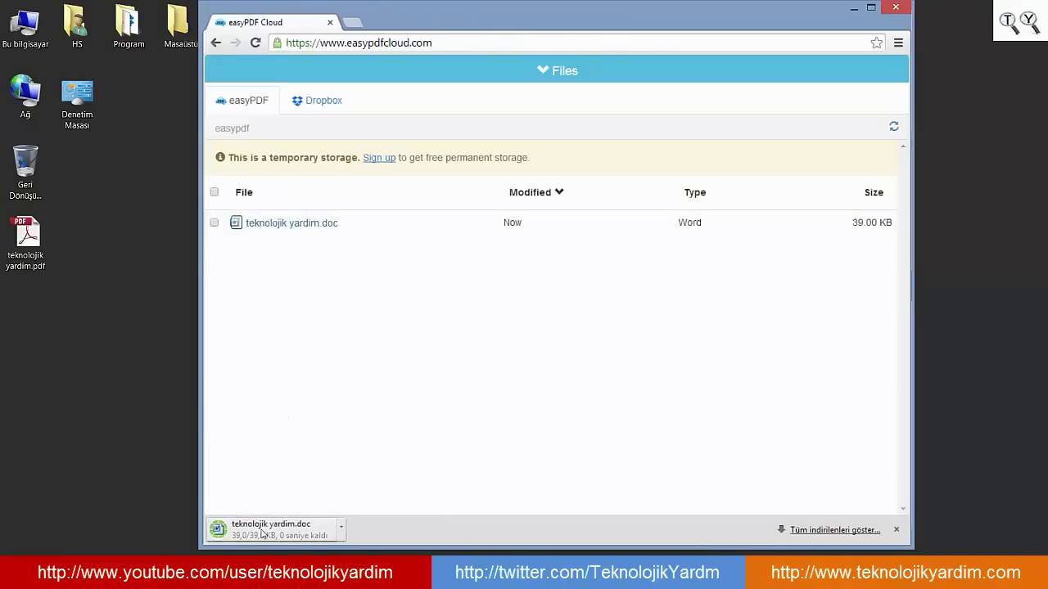
click(269, 537)
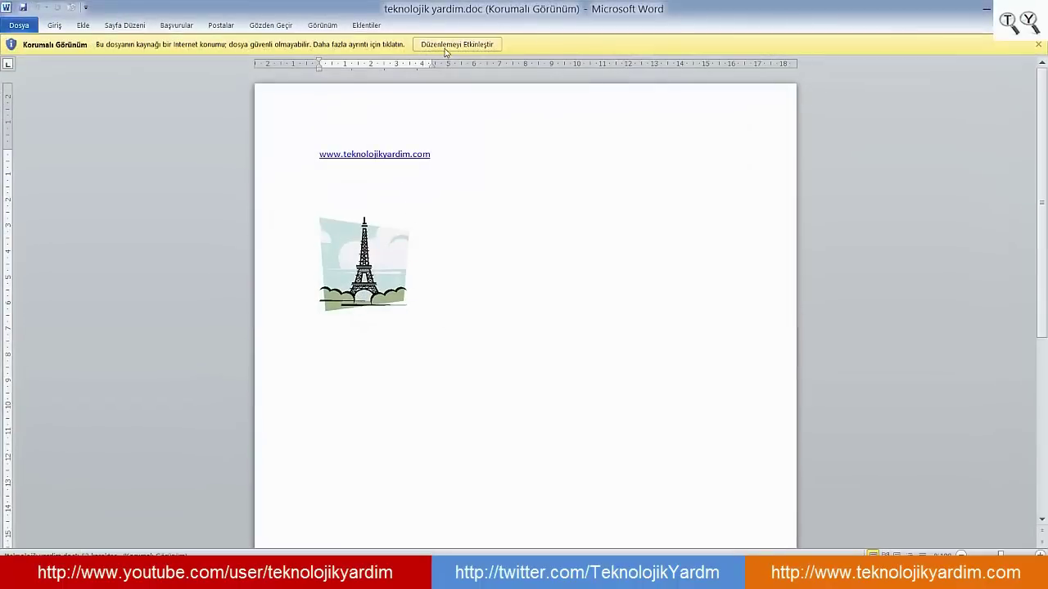
- Enable editing on teknolojik yardim.doc, then inspect its web link and Eiffel Tower picture
click(457, 44)
click(469, 222)
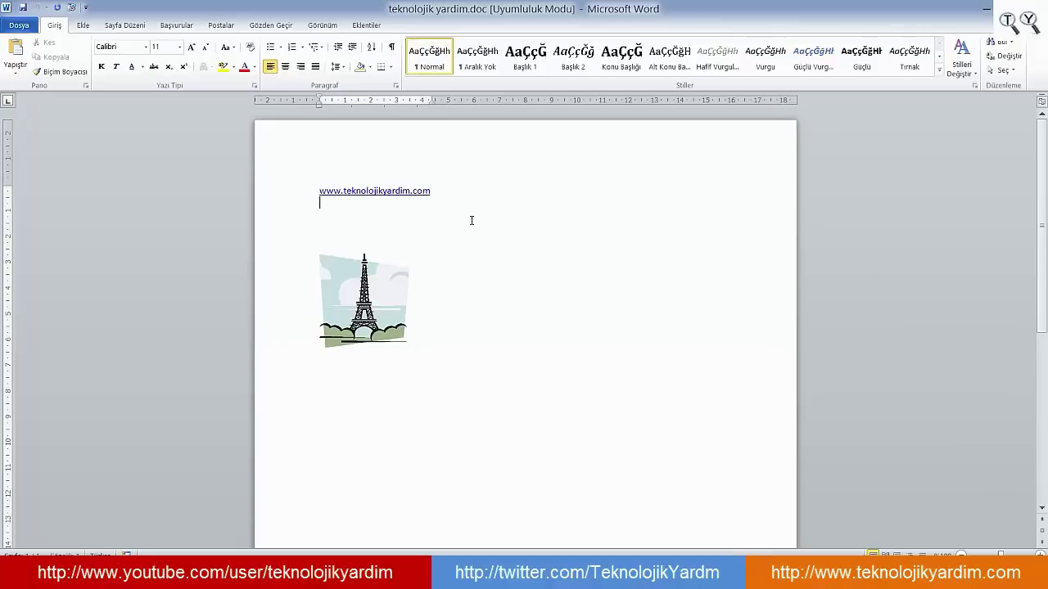
scroll(326, 193, down, 1)
scroll(326, 194, up, 1)
drag(319, 191, 442, 197)
click(445, 205)
click(346, 280)
click(405, 214)
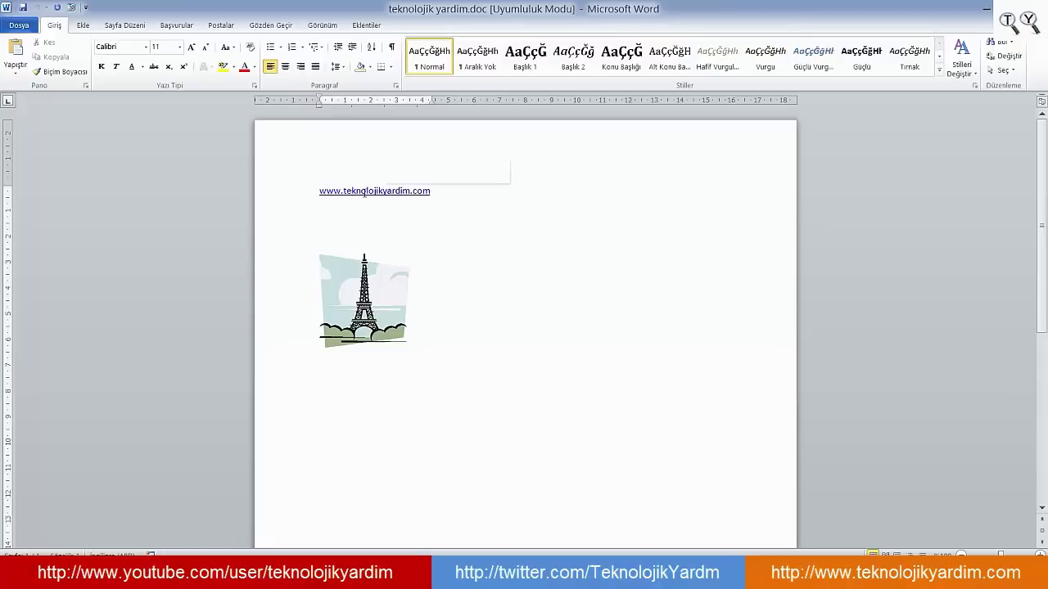
- Switch between the Word windows, ending on the Belge1 document
click(451, 573)
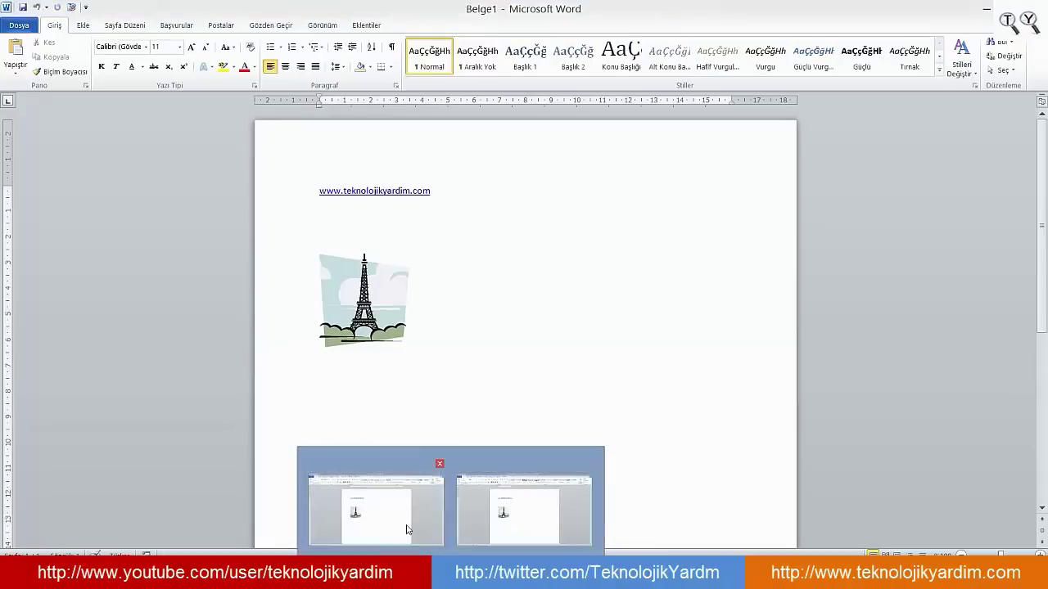
click(494, 521)
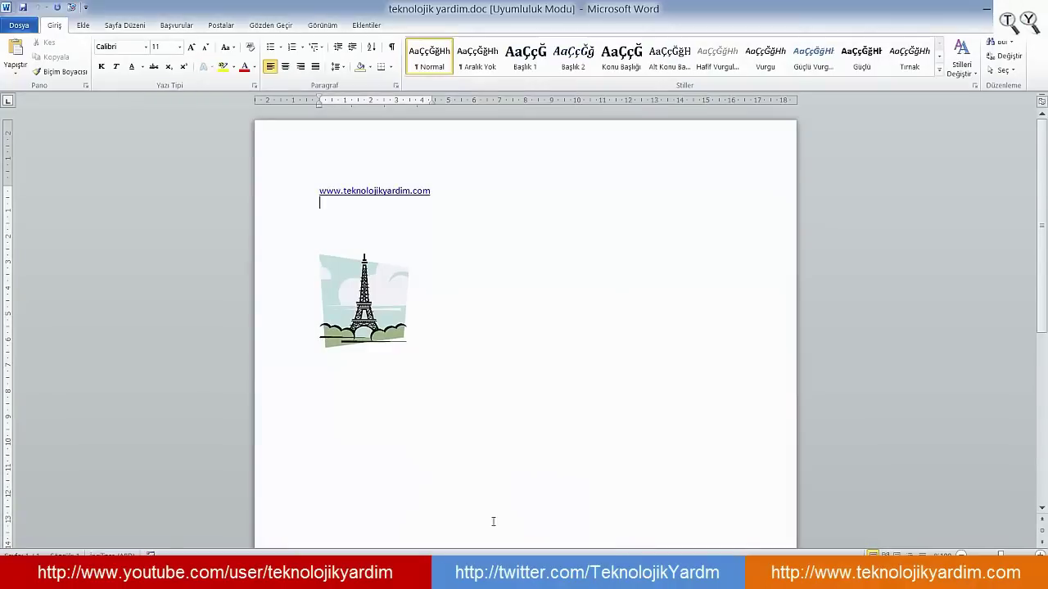
click(419, 529)
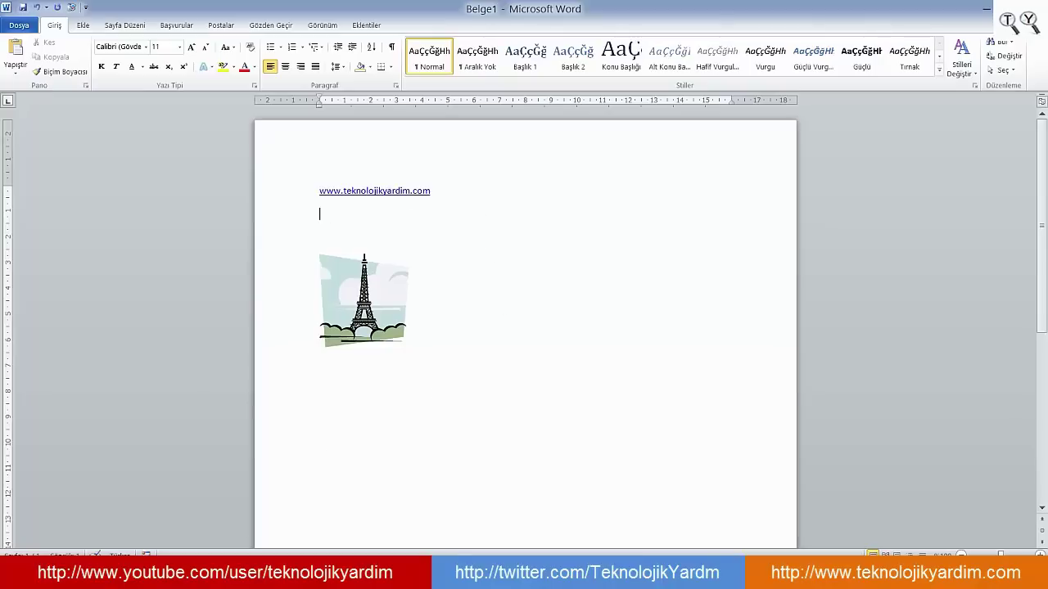
mouse_move(524, 509)
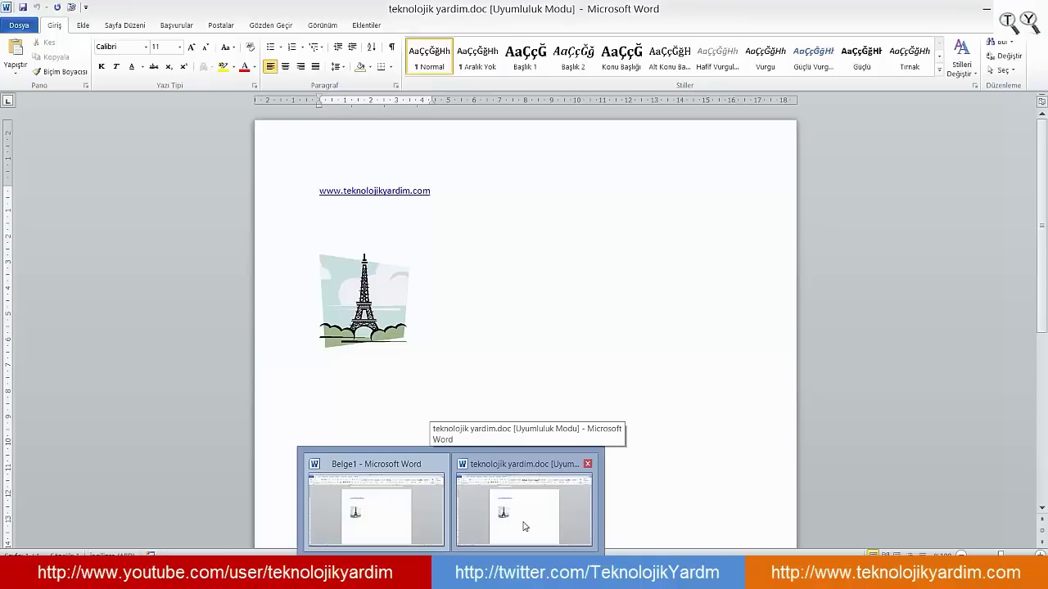
- Alternate between teknolojik yardim.doc and Belge1 several times via the taskbar, finishing on Belge1
click(525, 524)
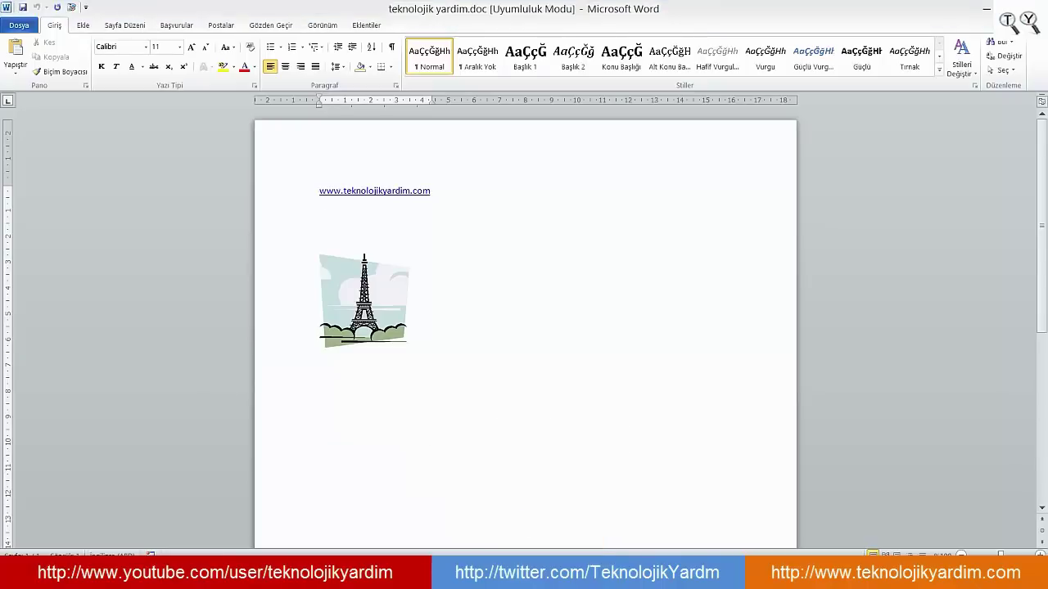
click(414, 519)
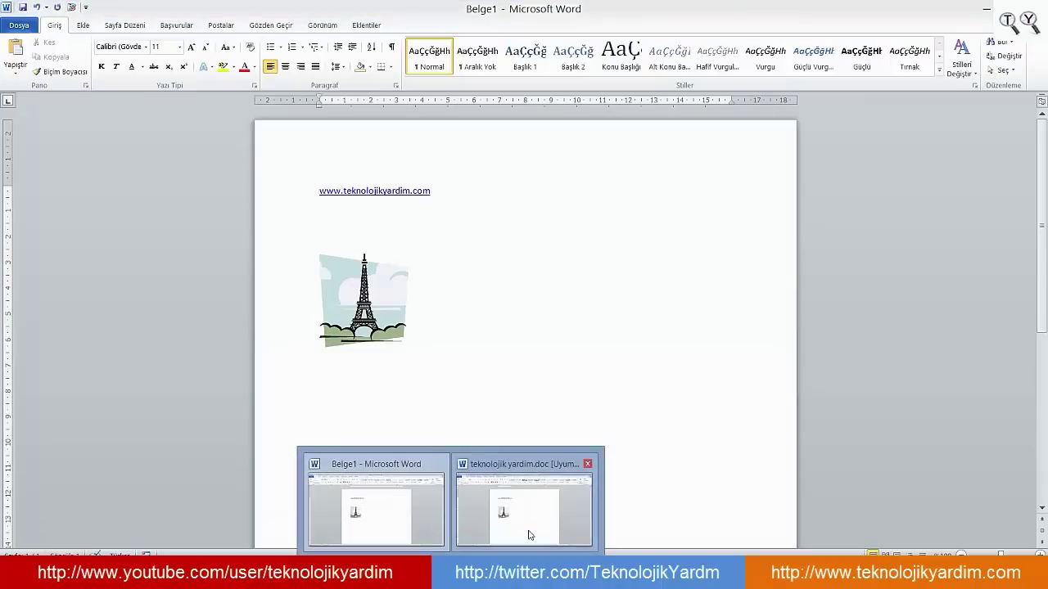
click(531, 530)
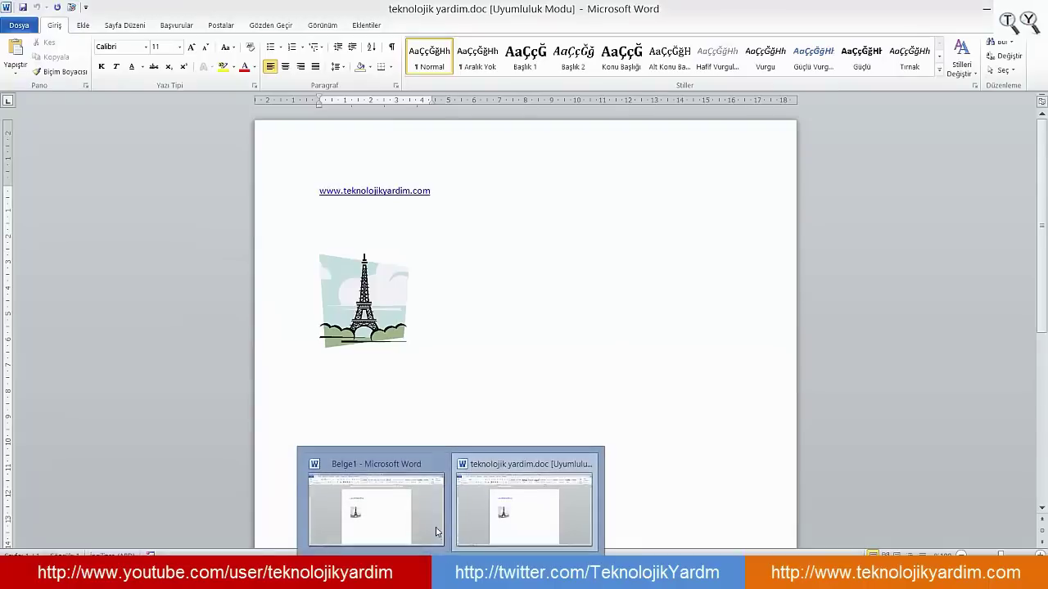
click(383, 505)
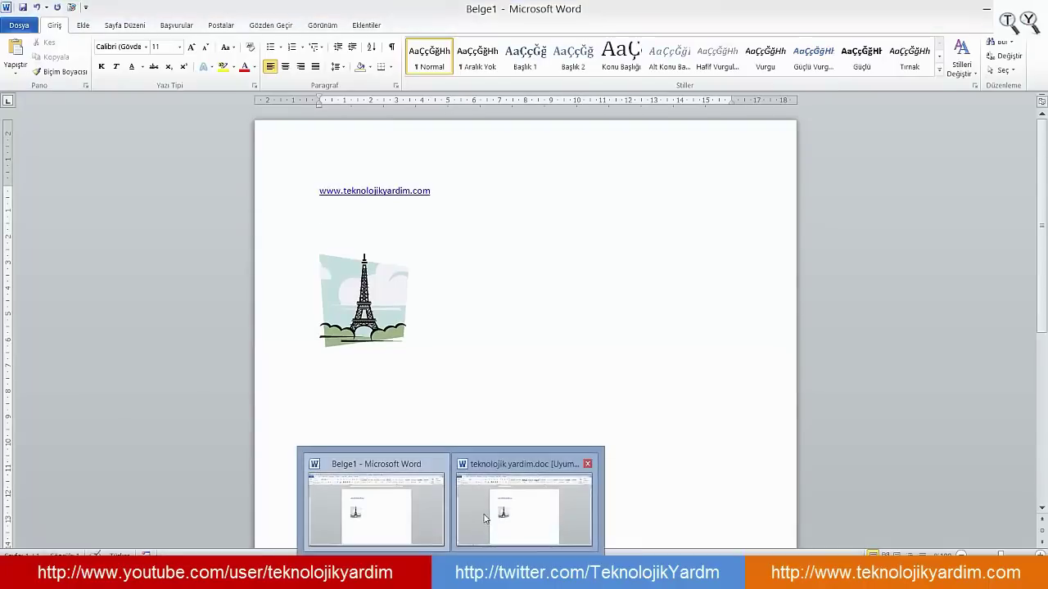
click(501, 509)
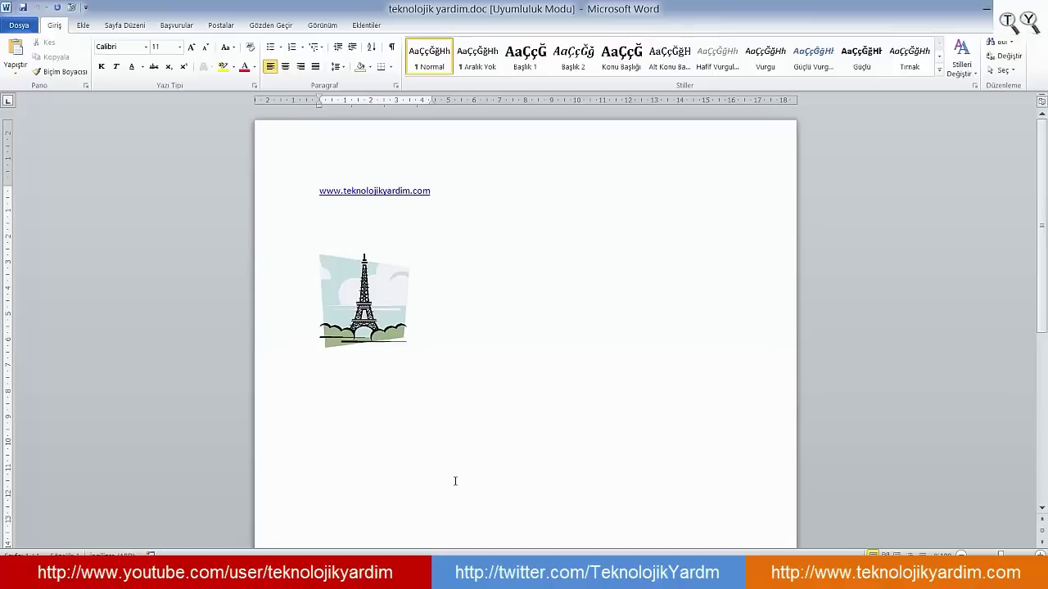
click(375, 510)
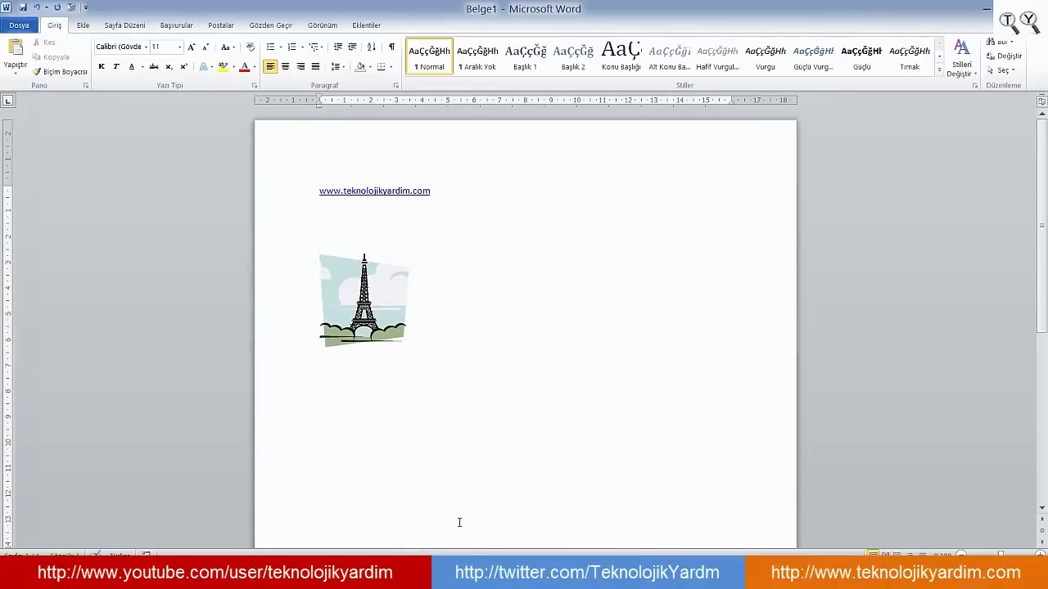
- Open teknolojik yardim.doc from Word's recent-documents jump list, then minimise it to reveal Belge1
right_click(450, 573)
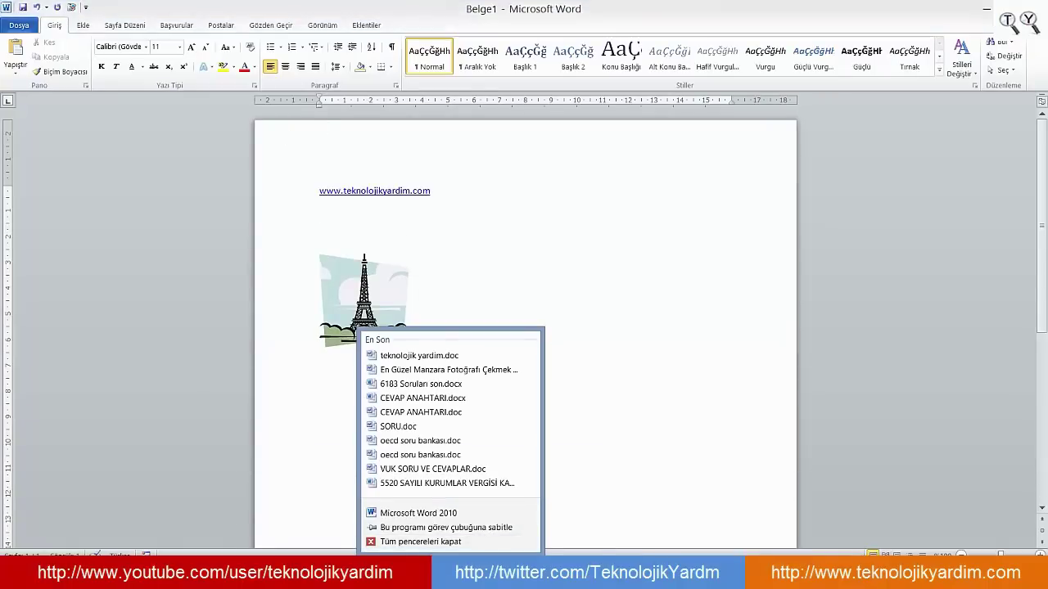
click(420, 356)
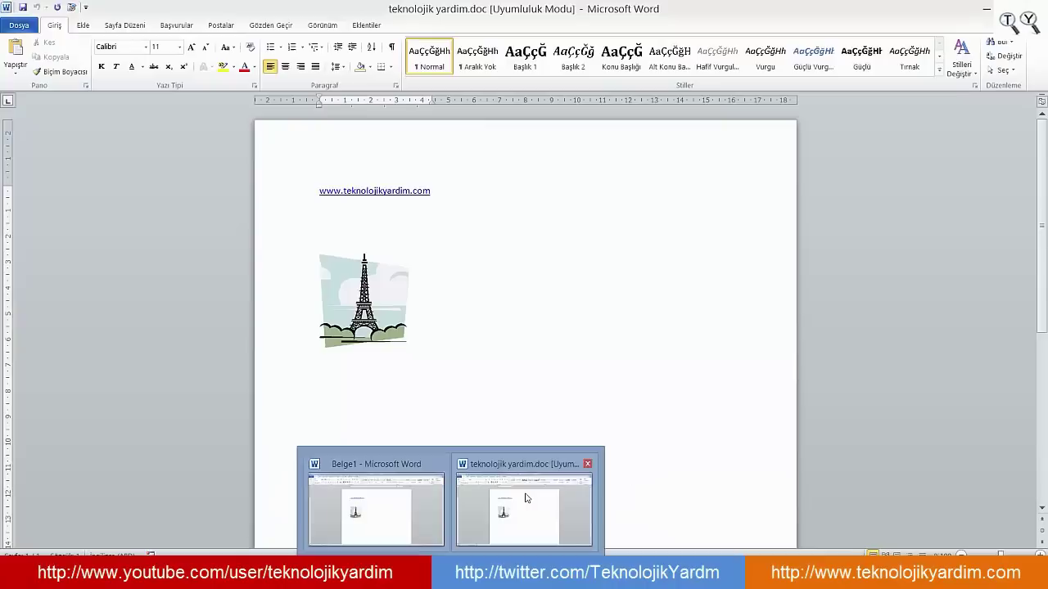
click(526, 497)
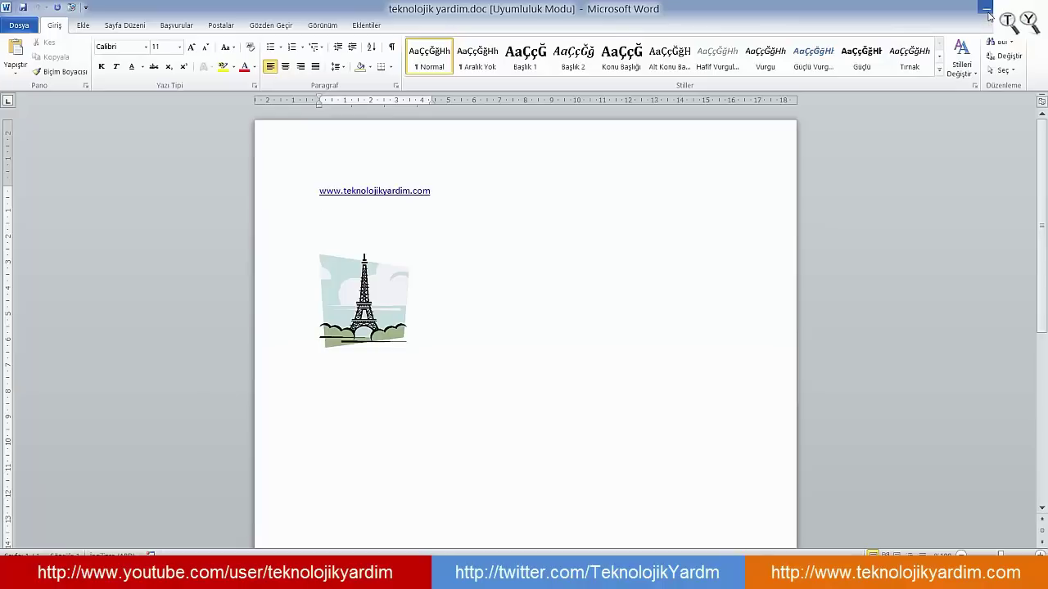
click(988, 10)
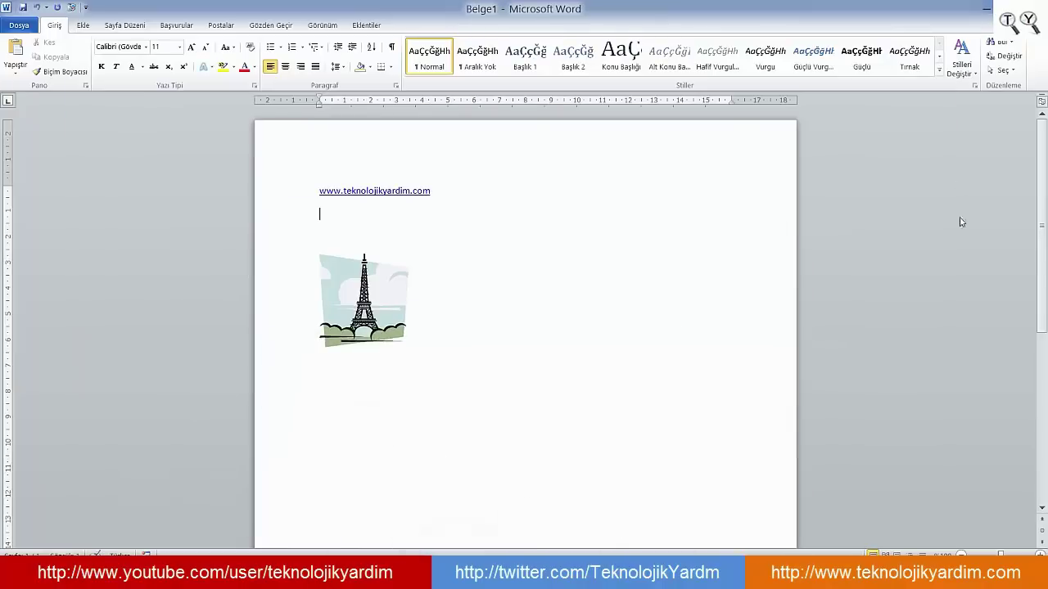